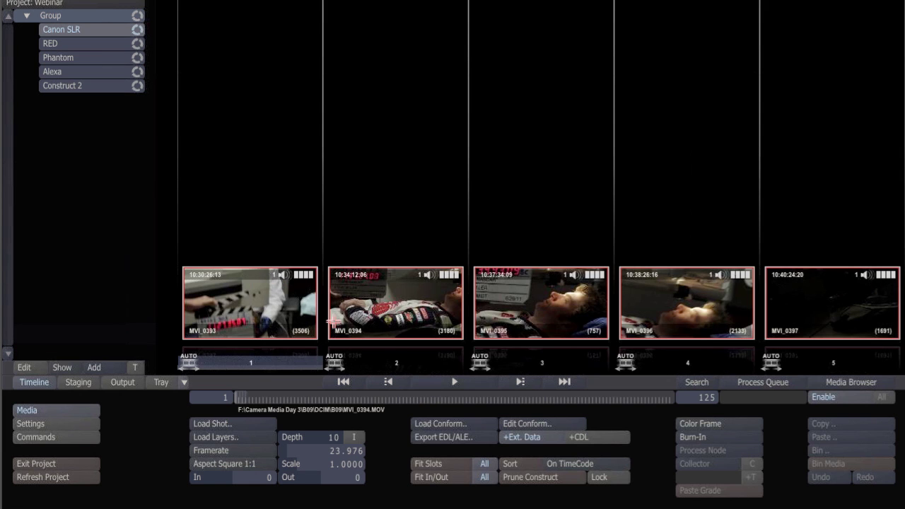
Scrub the Canon clip strip back to the first shots, then forward to clips 5–10.
click(244, 398)
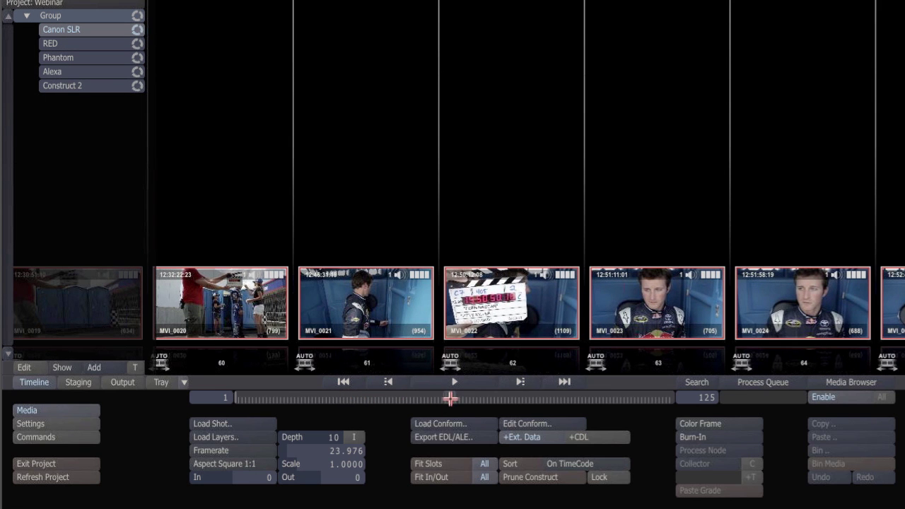
drag(451, 398, 185, 412)
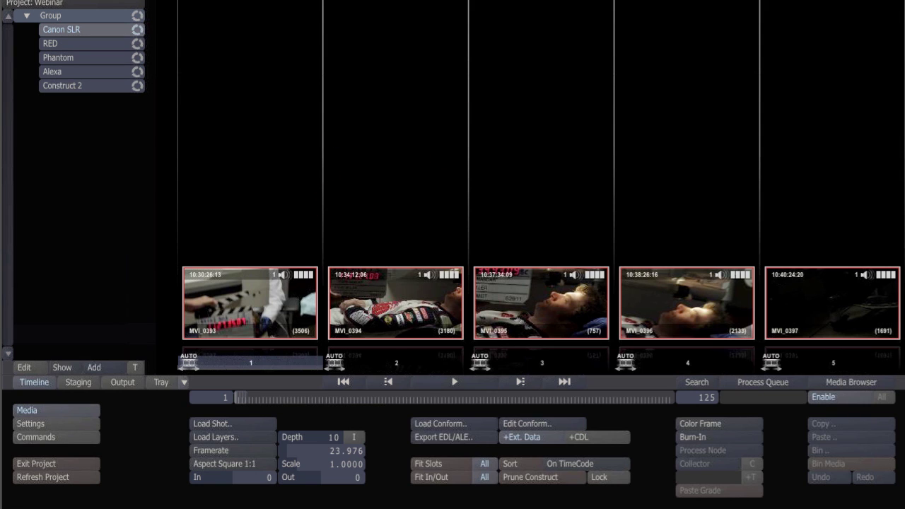
mouse_move(234, 398)
mouse_down()
mouse_move(259, 396)
mouse_move(236, 397)
mouse_up()
In the Media Browser, check timecode and reel ID for MVI_0393, MVI_0395, MVI_0396 and MVI_0399.
click(832, 382)
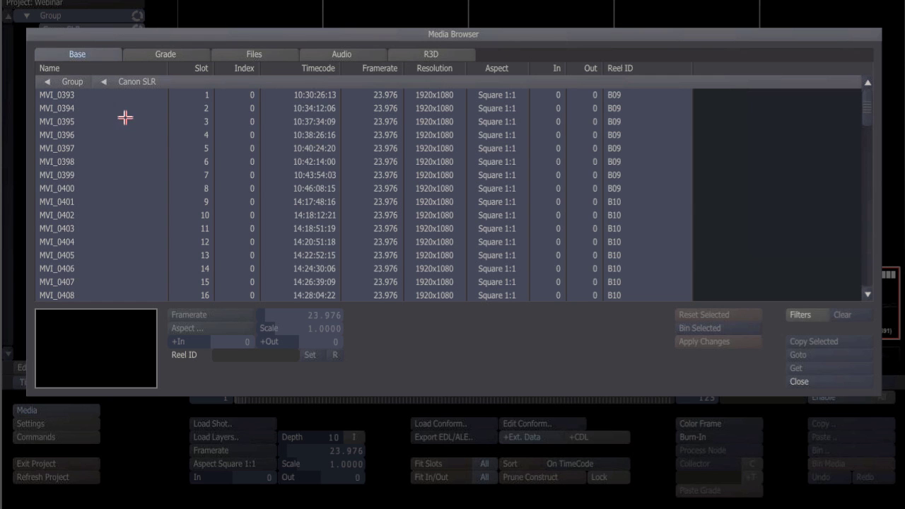
click(125, 119)
click(106, 95)
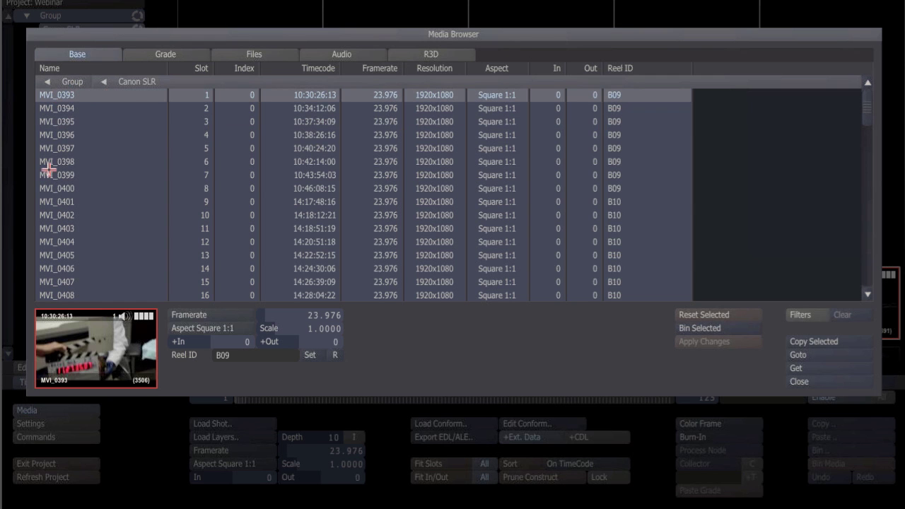
click(78, 122)
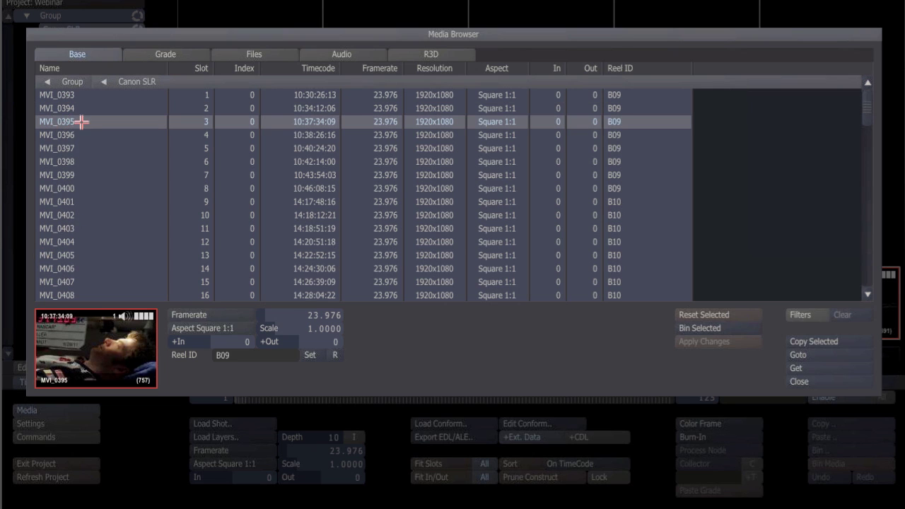
click(97, 175)
click(84, 133)
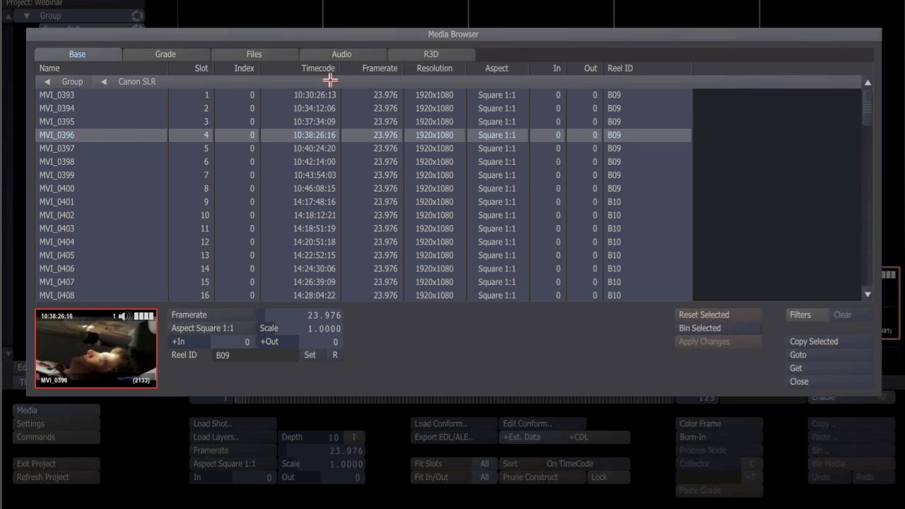
Review metadata for MVI_0393, MVI_0397, MVI_0401, MVI_0406 (reel B10), MVI_0394 and MVI_0400.
click(327, 97)
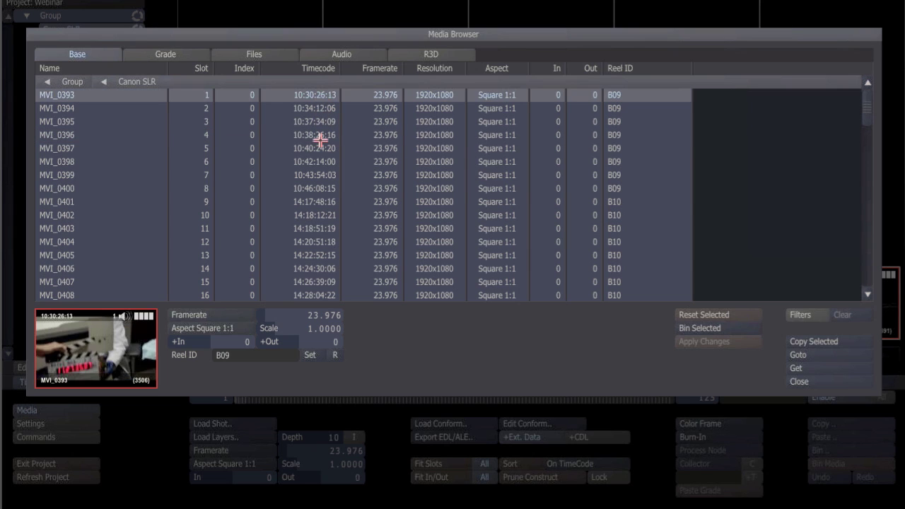
click(319, 148)
click(319, 202)
click(319, 267)
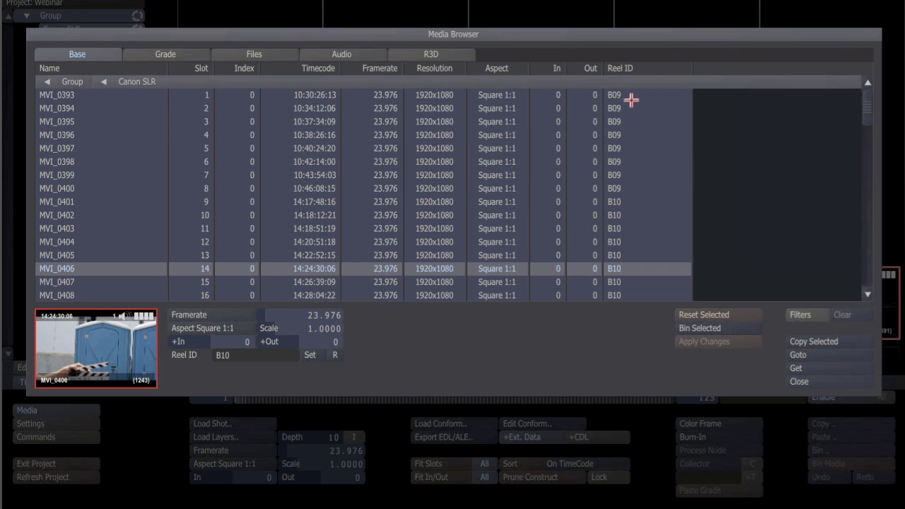
click(620, 109)
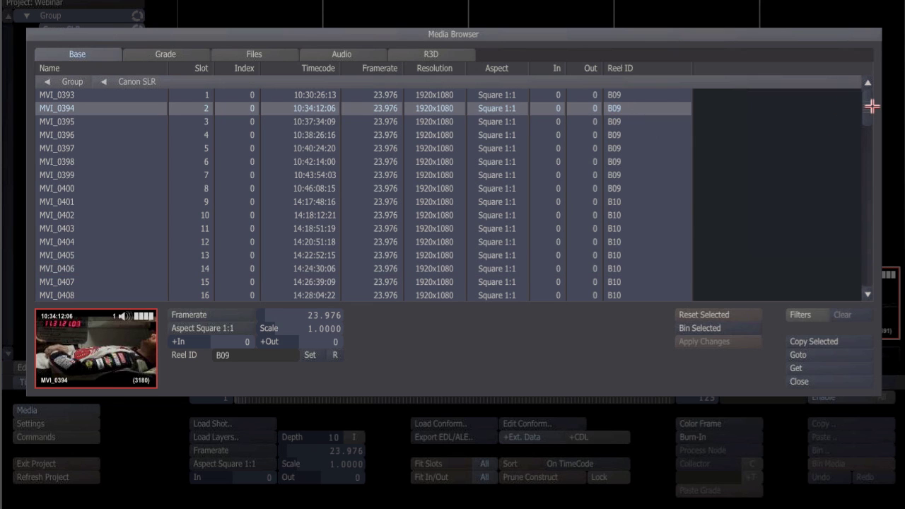
drag(871, 106, 875, 86)
click(96, 149)
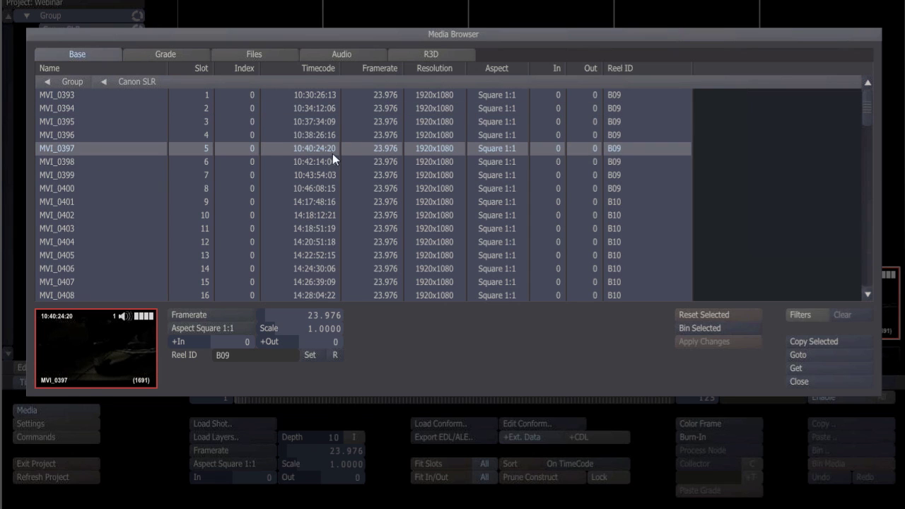
click(95, 189)
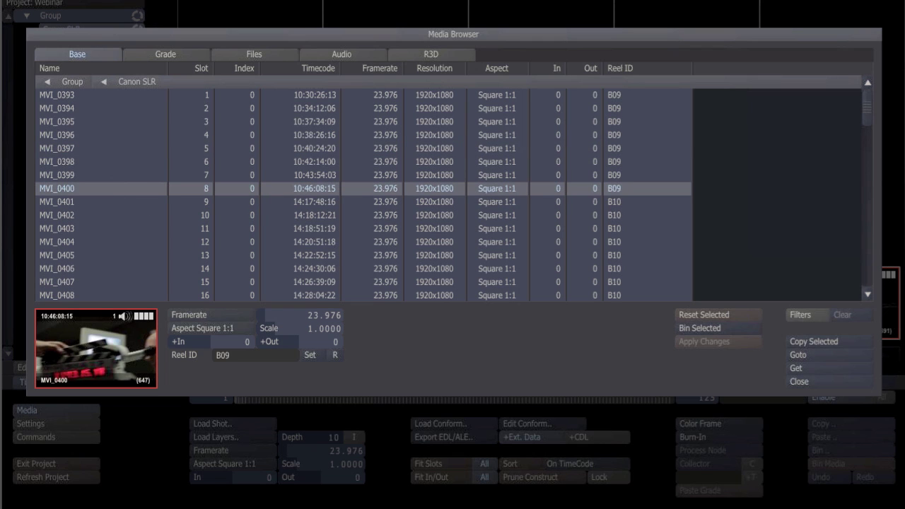
Scroll down to the RED group, check MVI_9490 with reel E03, and close the Media Browser.
drag(867, 104, 871, 276)
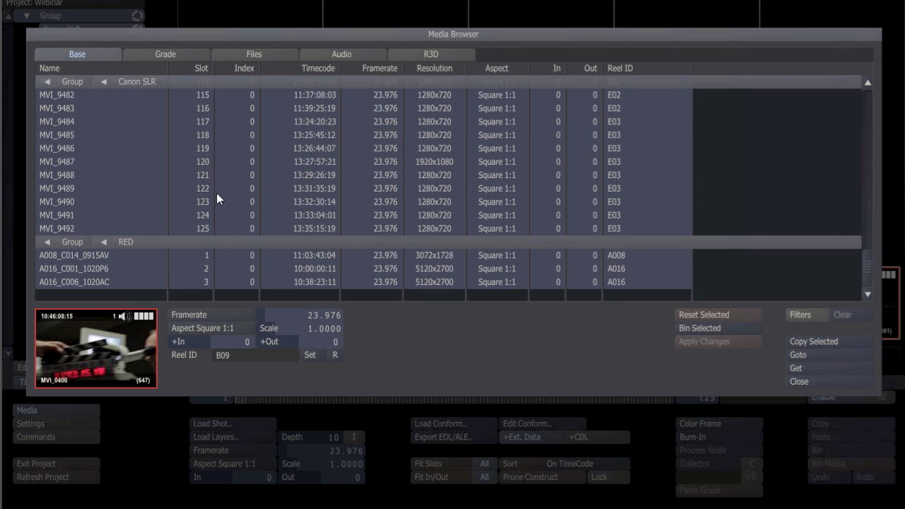
click(130, 203)
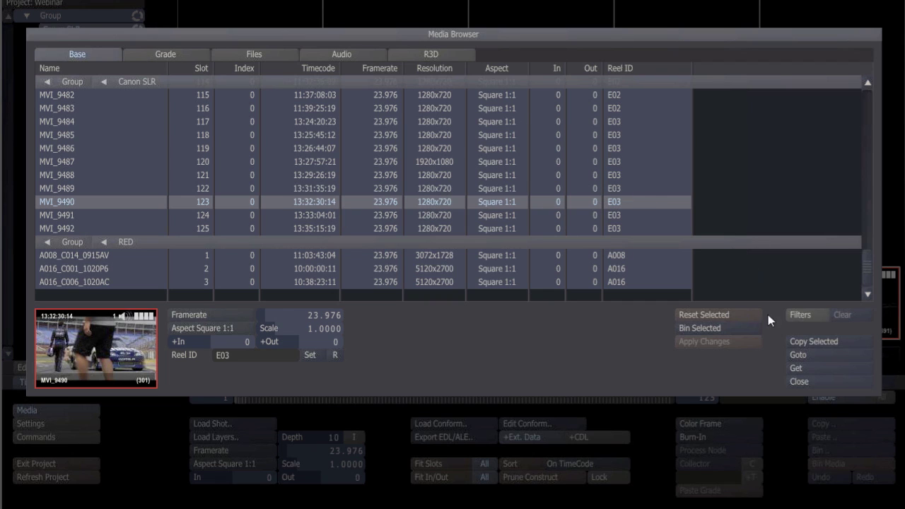
click(799, 382)
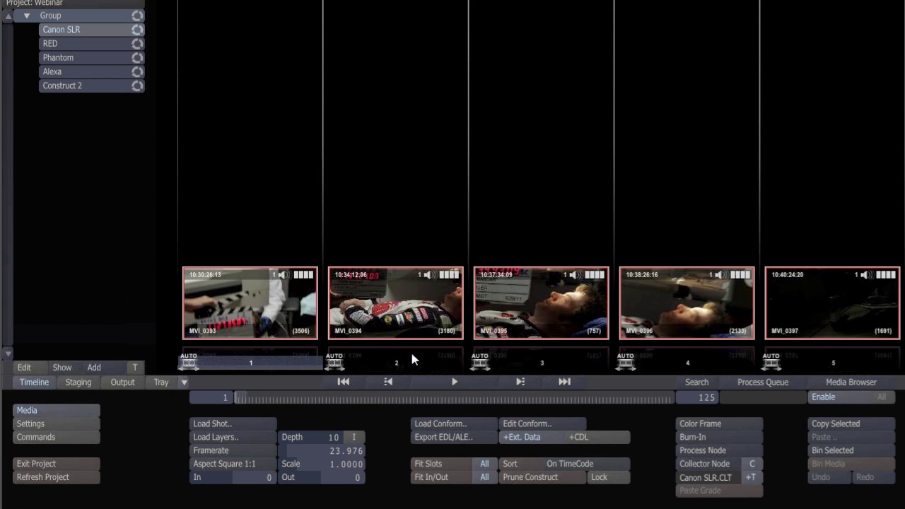
Load the RED group's three clips onto the timeline, cancelling clip properties and briefly reopening the Media Browser.
click(76, 42)
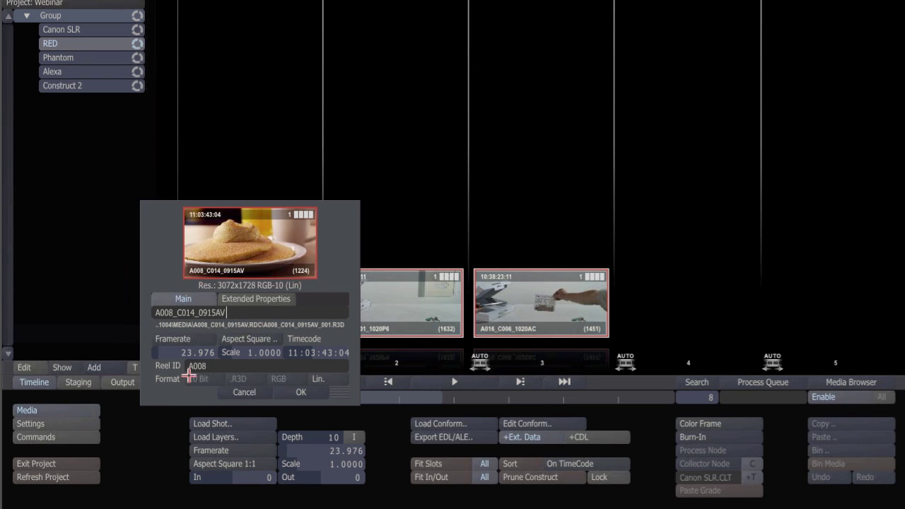
click(248, 394)
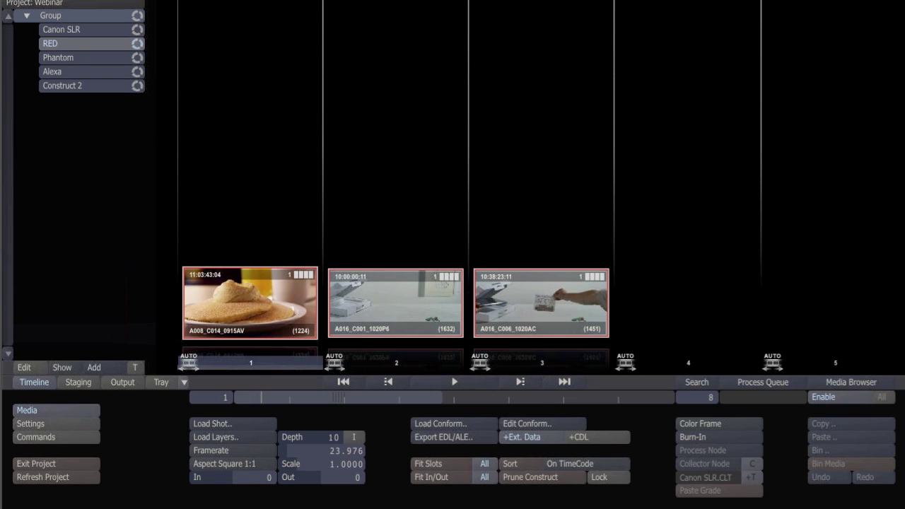
click(837, 383)
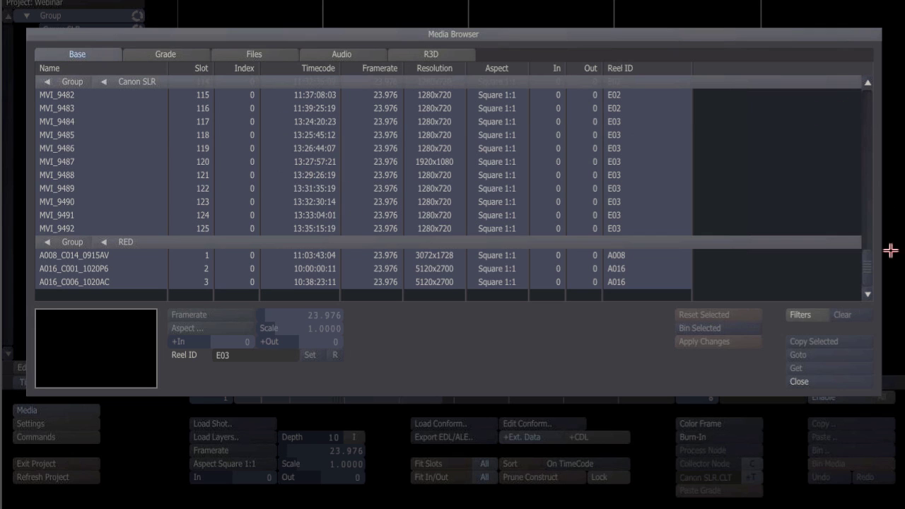
click(817, 383)
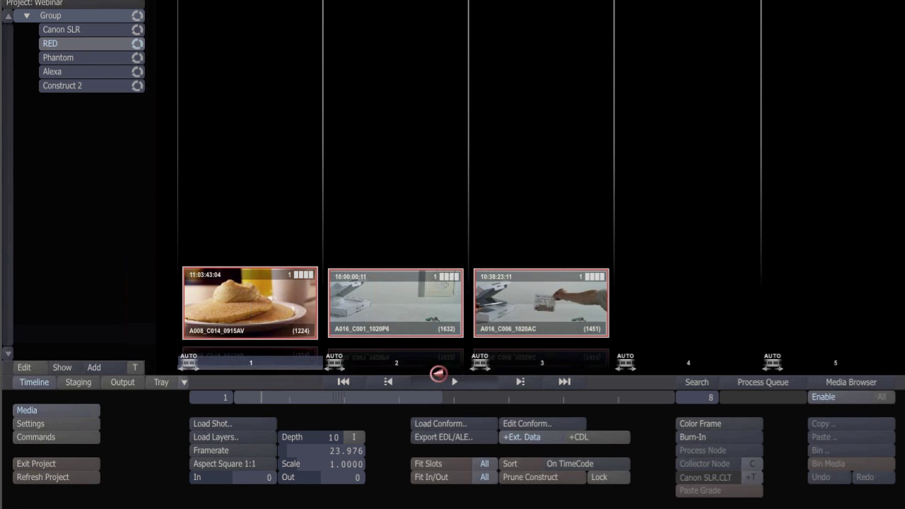
Open A008_C014_0915AV in the Matrix grading view and show its REDCODE settings and metadata.
key(Return)
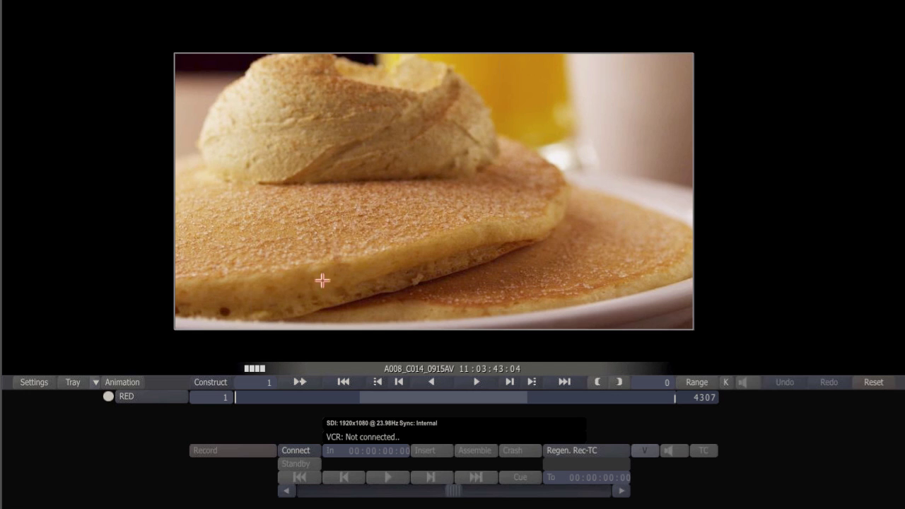
right_click(270, 314)
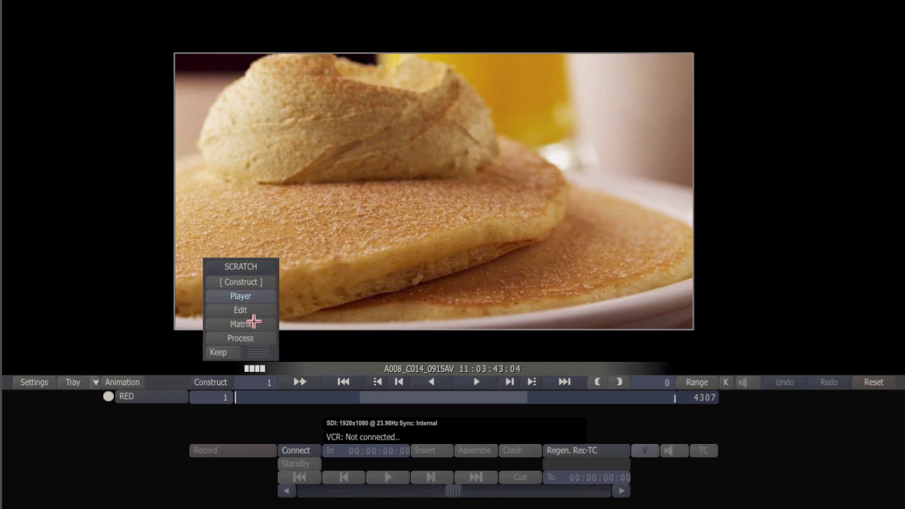
click(240, 324)
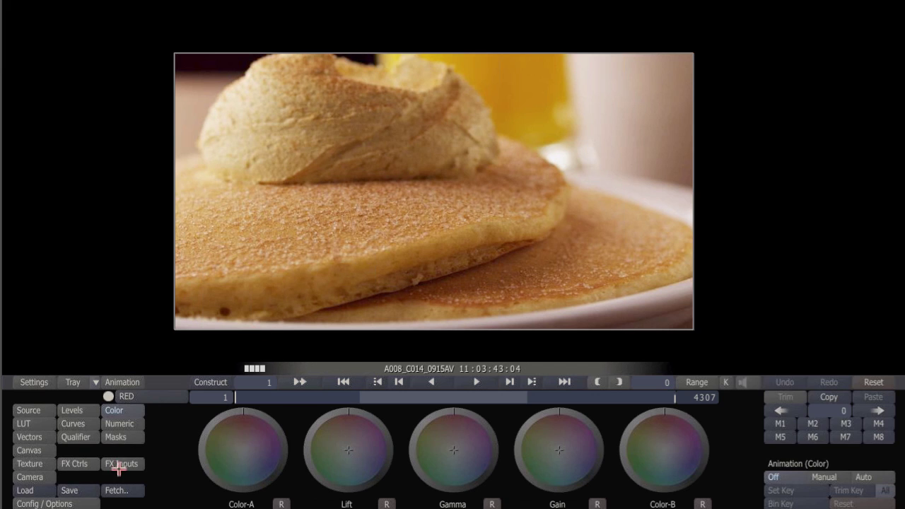
click(75, 465)
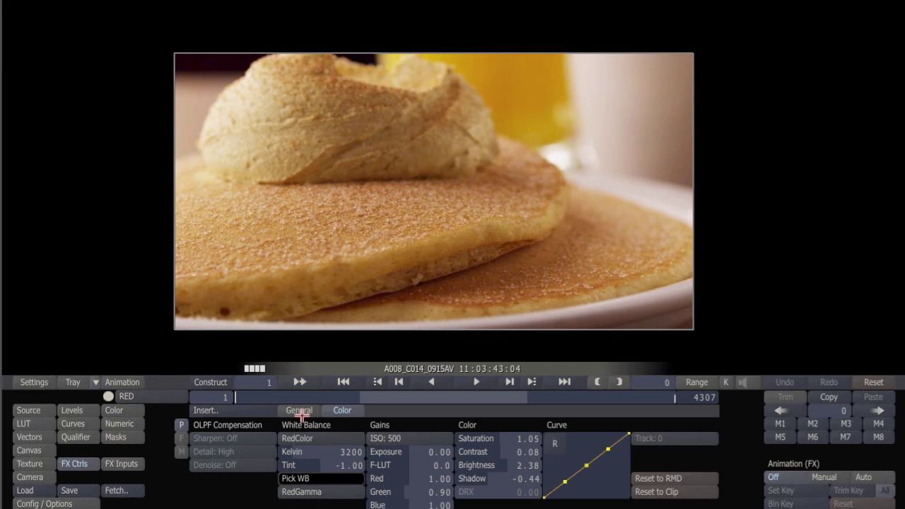
click(297, 411)
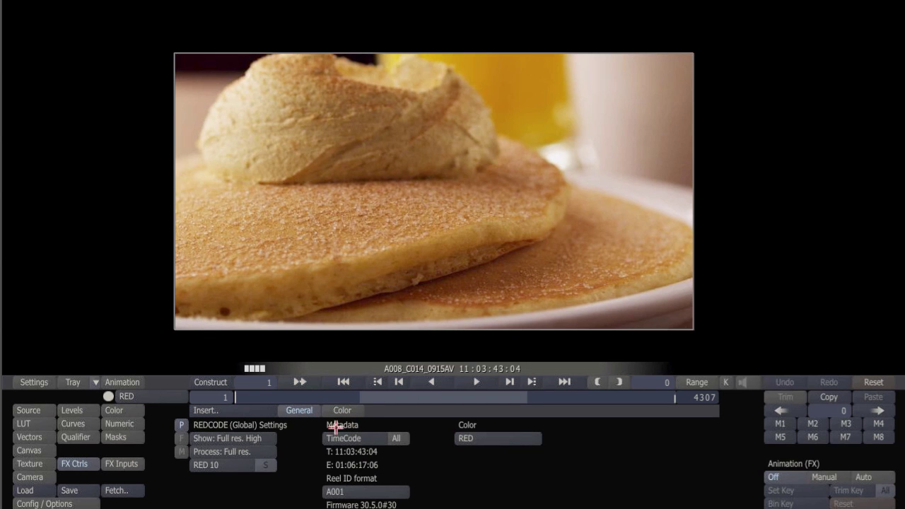
Toggle the timecode source between TimeCode and EdgeCode, finishing on EdgeCode (01:06:17:06).
click(362, 438)
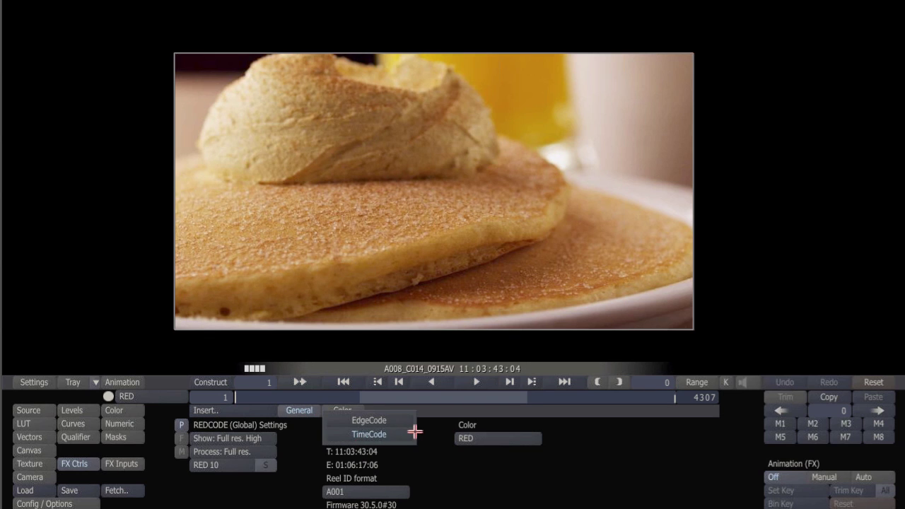
click(375, 434)
click(349, 439)
click(366, 424)
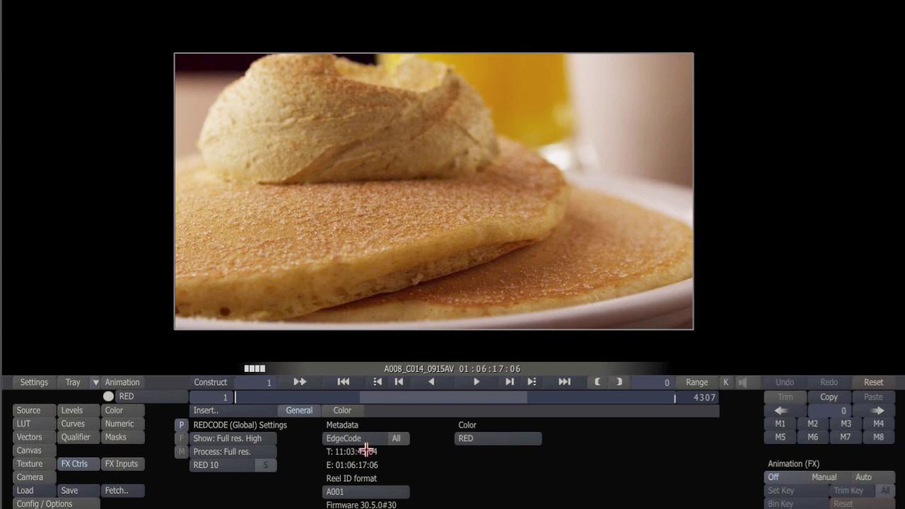
click(346, 440)
click(348, 449)
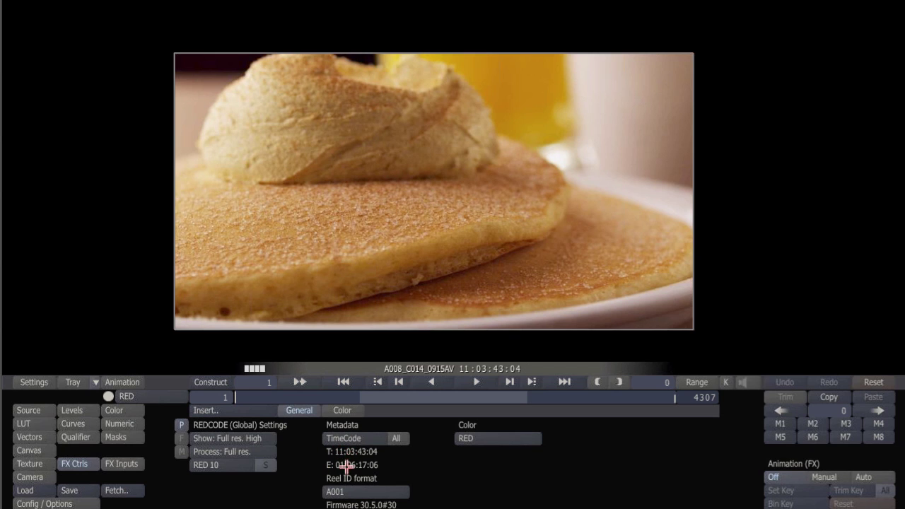
click(340, 439)
click(343, 418)
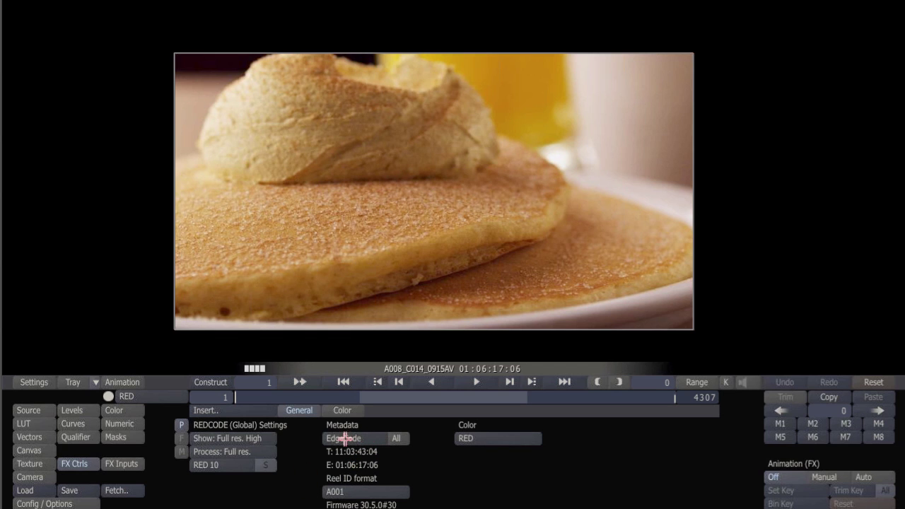
click(345, 438)
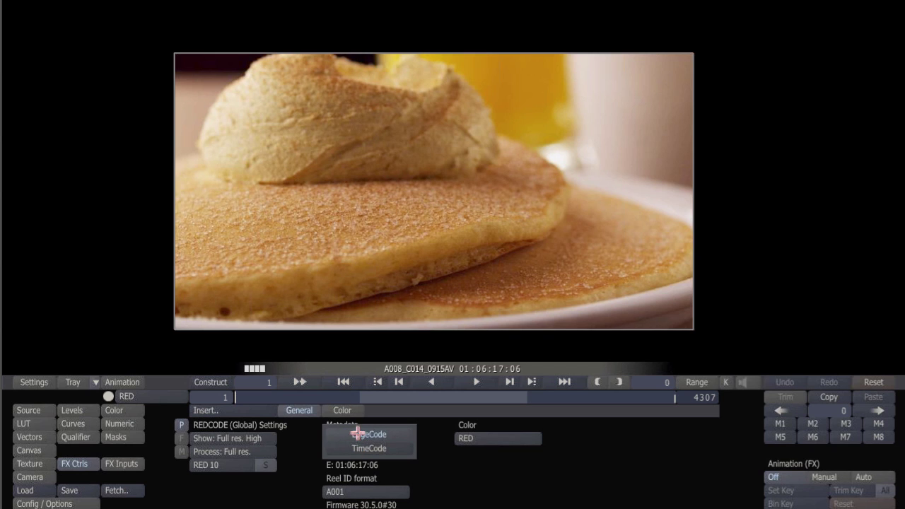
click(292, 435)
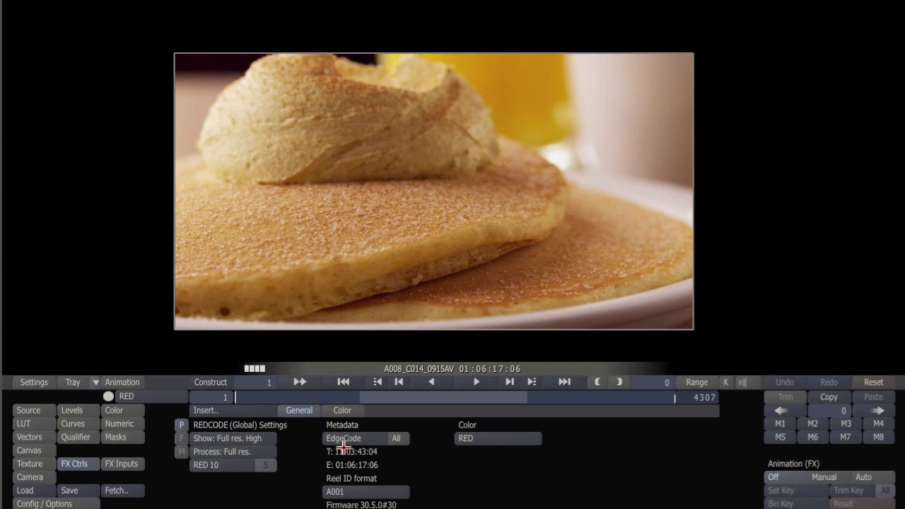